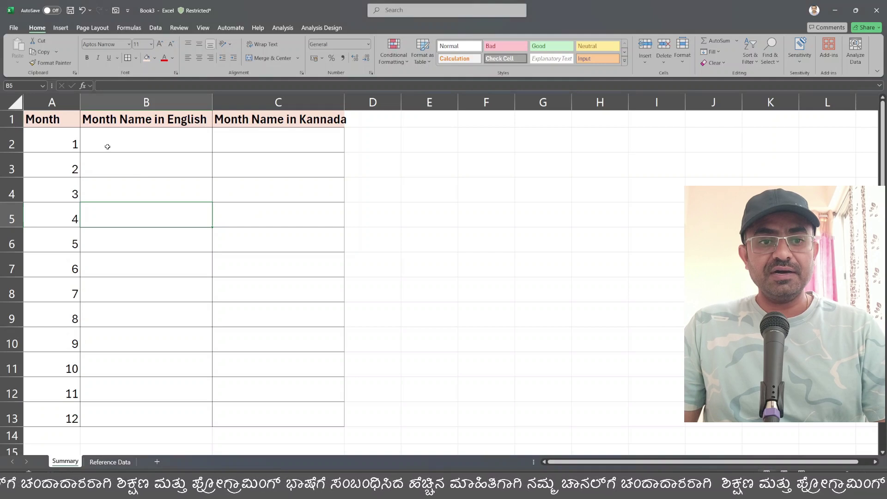
# - Autofit column C on the Summary sheet to its Month Name in Kannada header
pyautogui.click(75, 135)
pyautogui.click(61, 120)
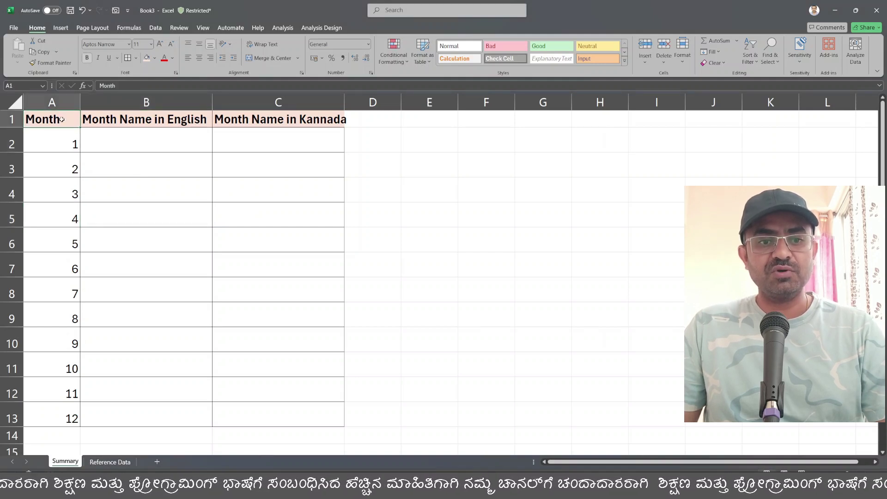
pyautogui.click(161, 119)
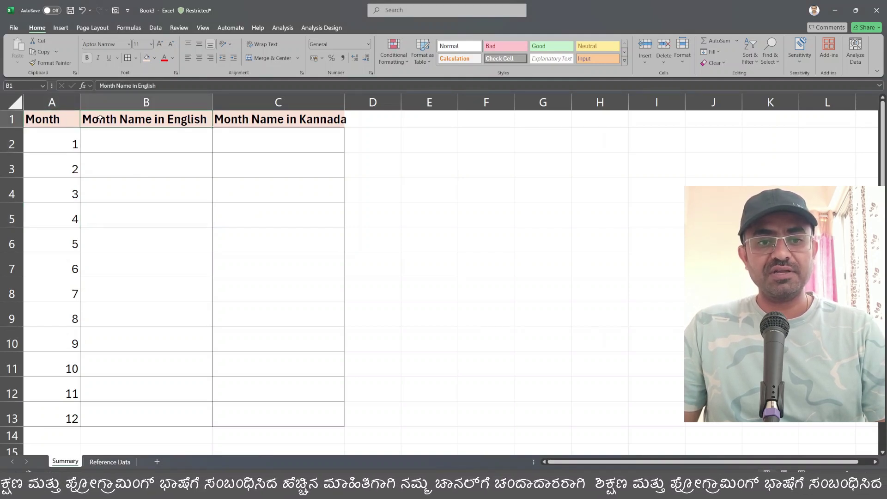
pyautogui.click(235, 121)
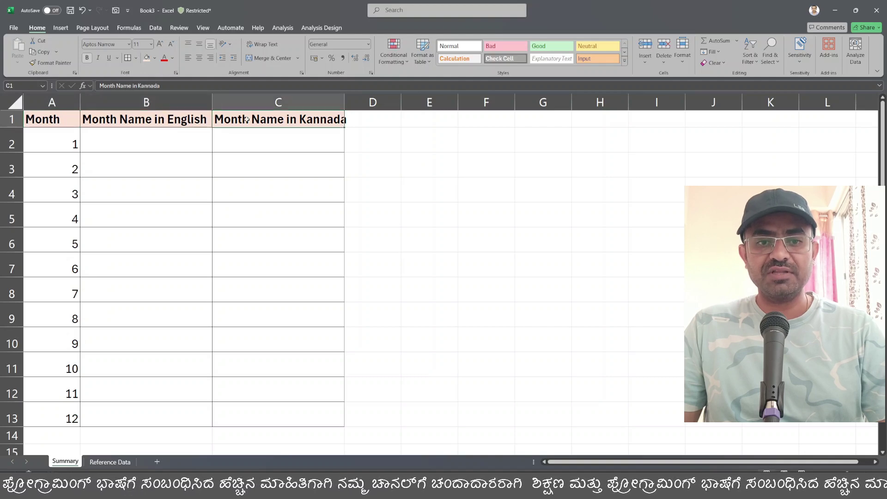
pyautogui.click(331, 106)
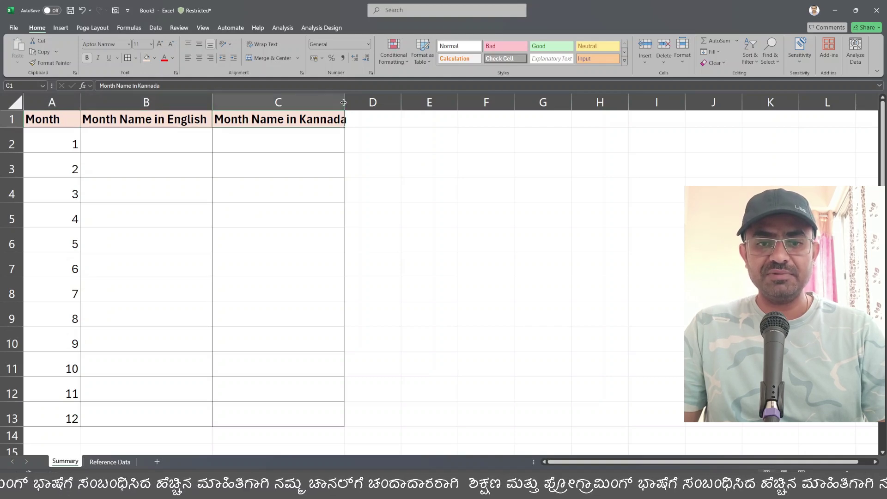
pyautogui.doubleClick(344, 101)
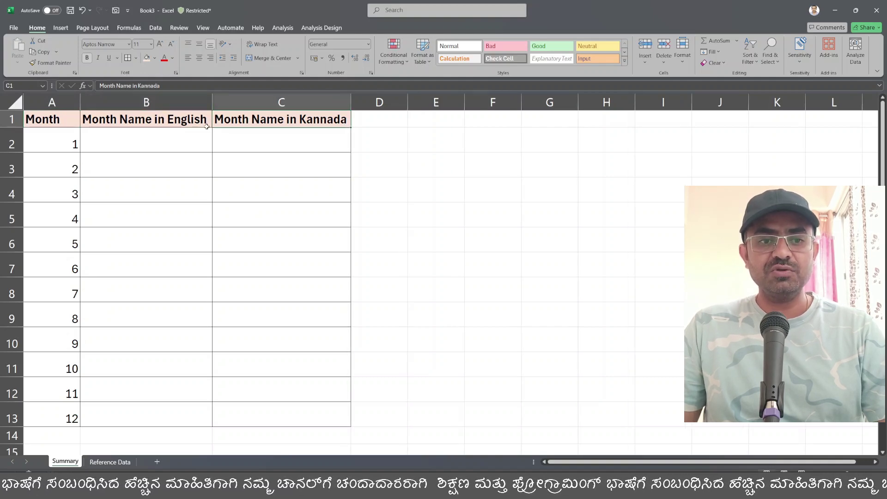
# - On the Reference Data sheet, autofit column B to its Month Name in Kannada header
pyautogui.click(70, 143)
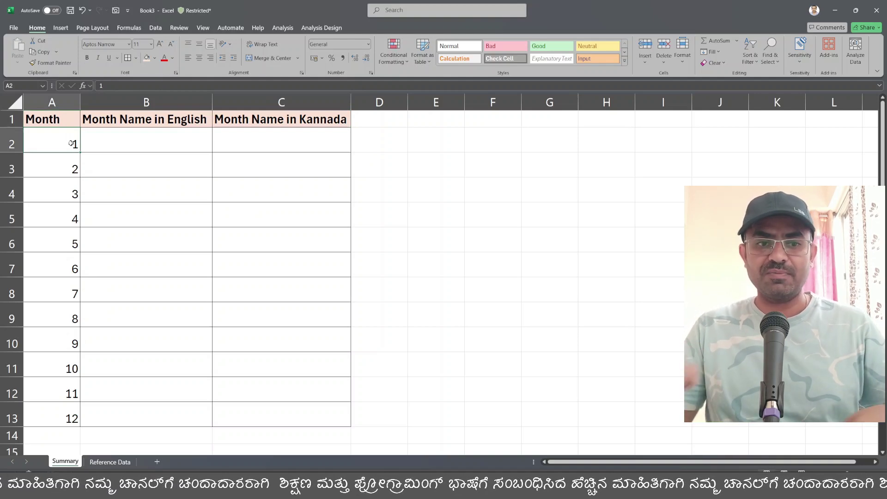
pyautogui.click(62, 105)
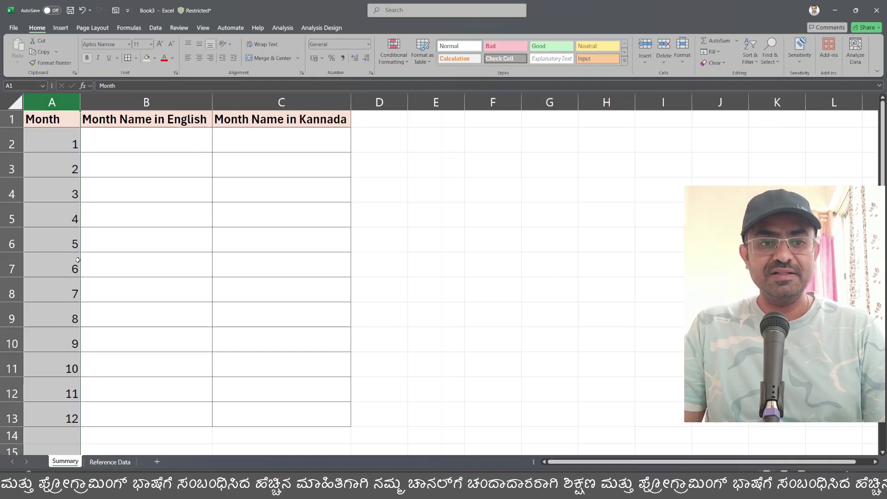
pyautogui.click(109, 146)
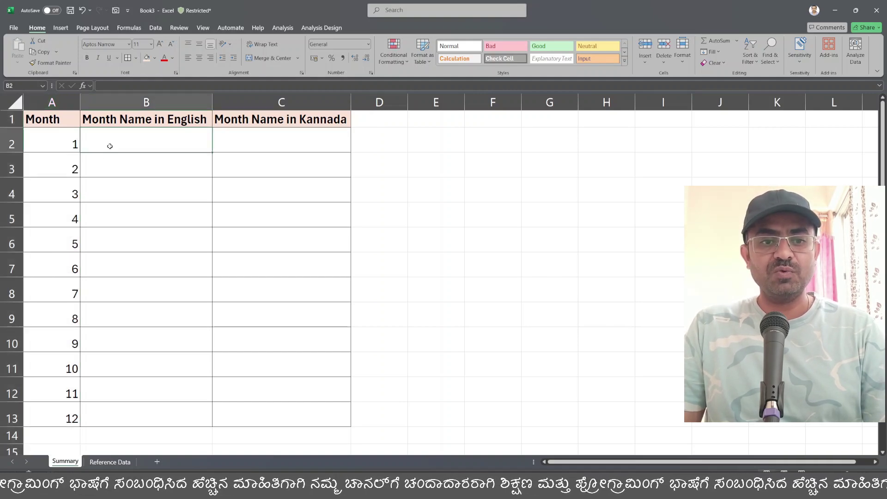
pyautogui.click(223, 137)
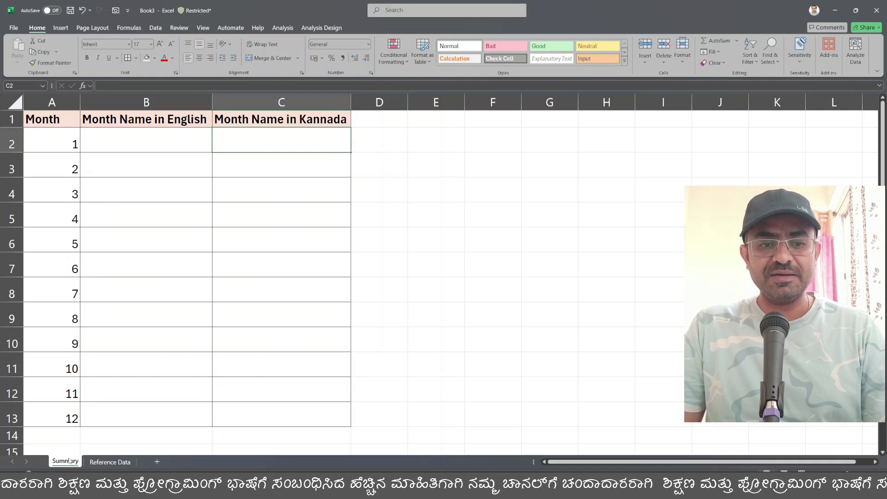
pyautogui.click(110, 461)
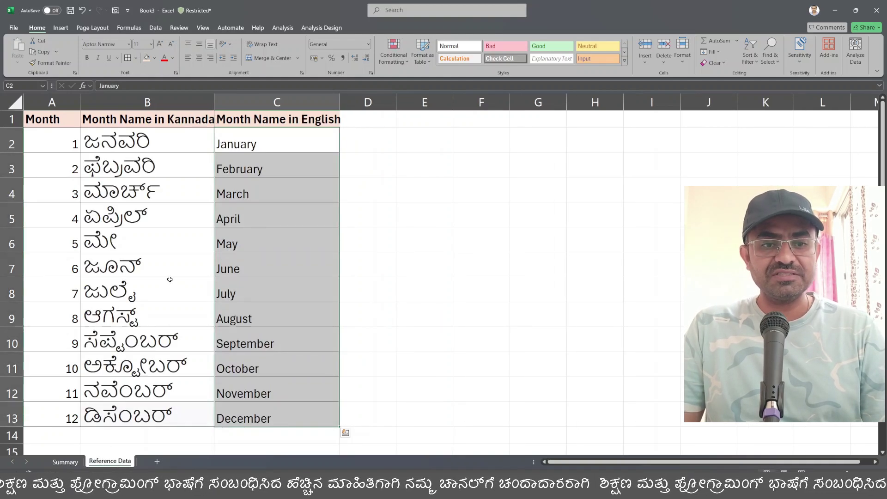
pyautogui.click(58, 119)
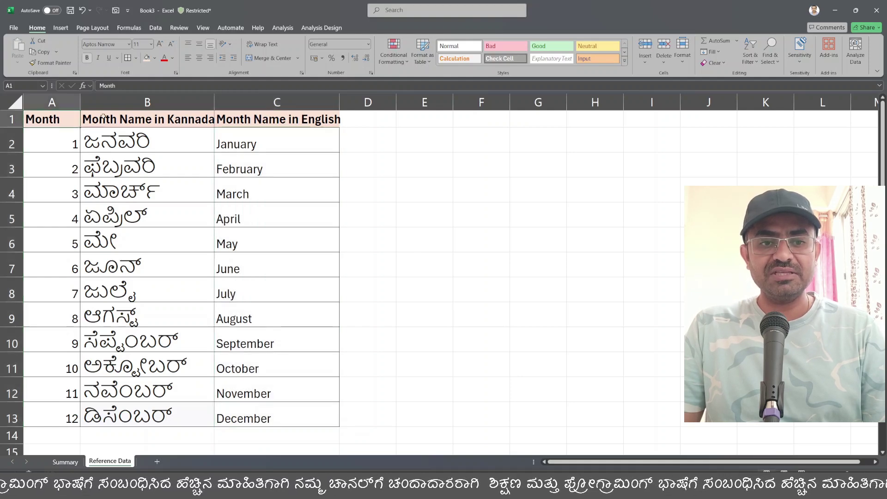
pyautogui.click(133, 120)
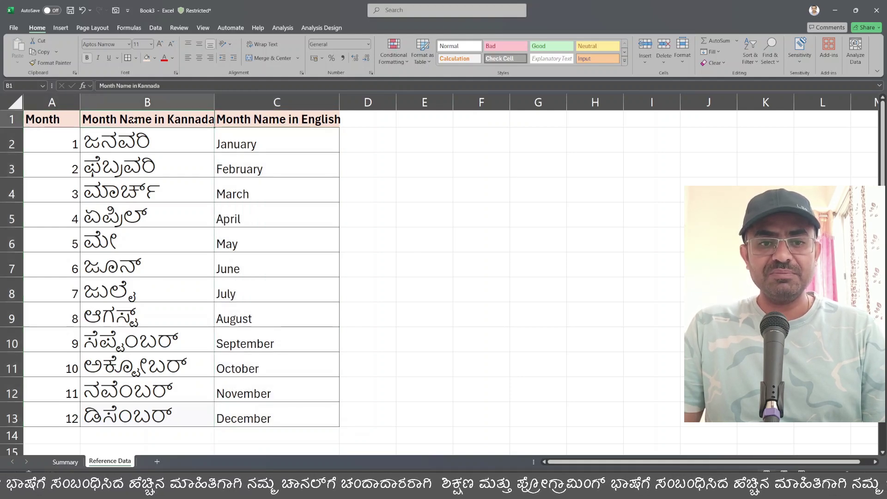
pyautogui.click(246, 119)
pyautogui.doubleClick(214, 105)
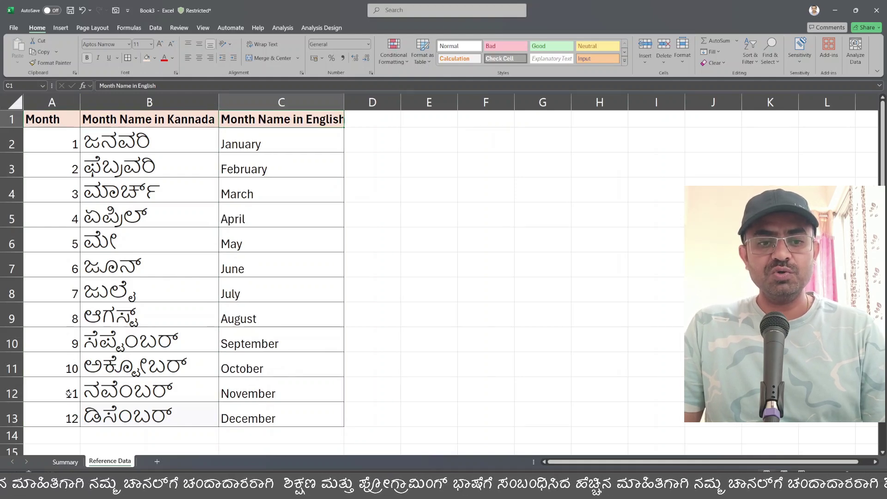
# - Compare the month numbers and empty name columns on Summary with the month table on Reference Data
pyautogui.click(66, 462)
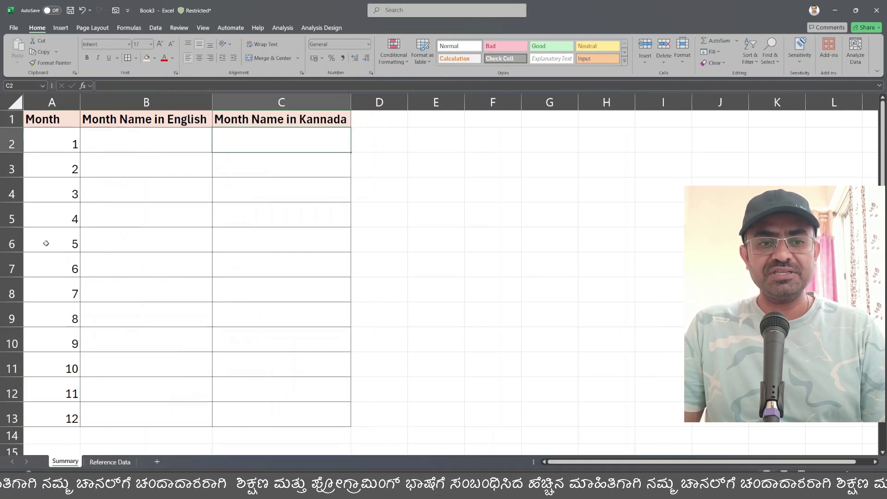
pyautogui.click(67, 146)
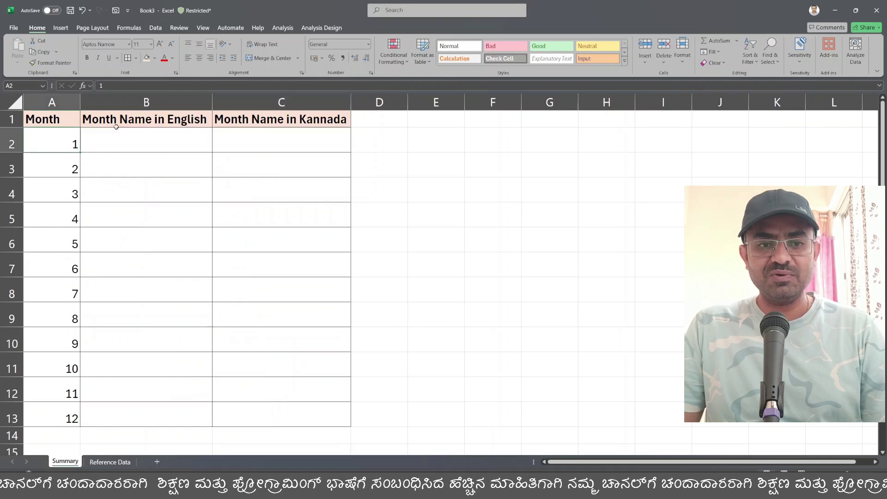
pyautogui.click(125, 135)
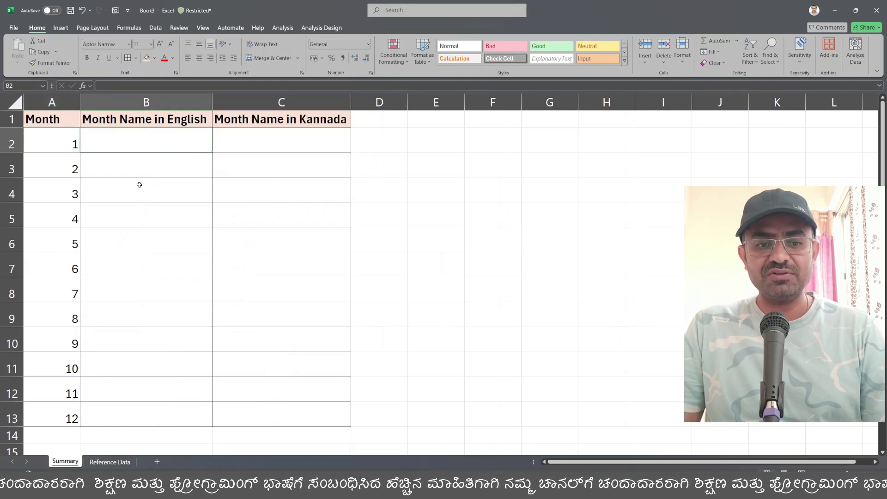
pyautogui.click(65, 141)
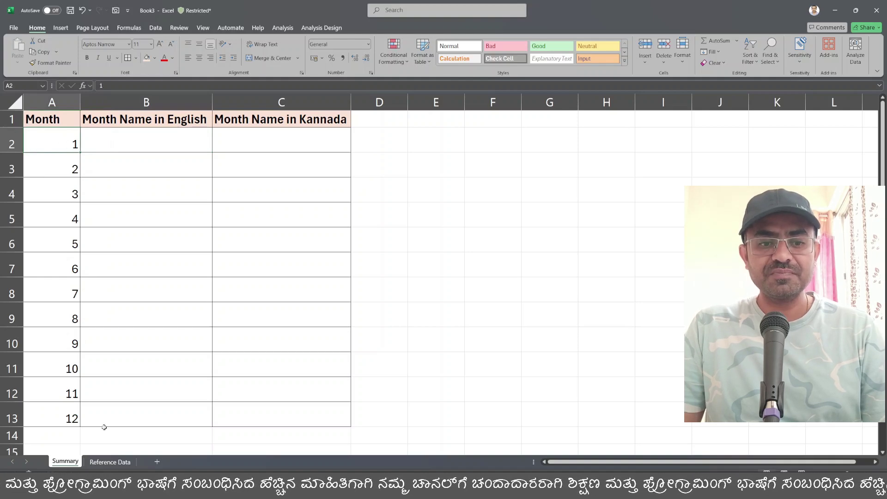
pyautogui.click(108, 461)
pyautogui.click(63, 144)
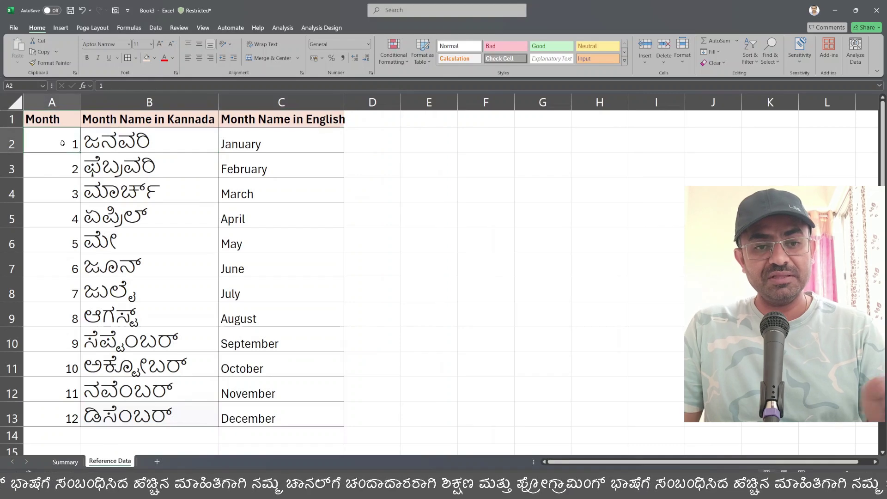
pyautogui.click(138, 139)
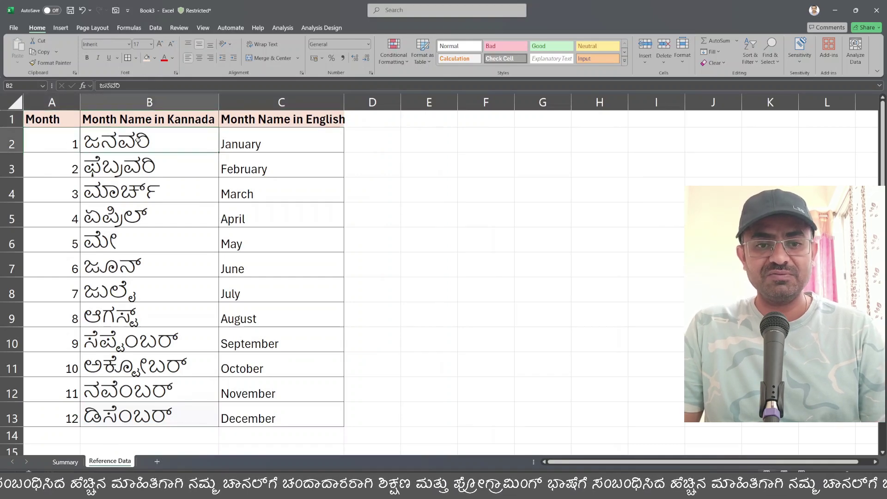
pyautogui.click(232, 139)
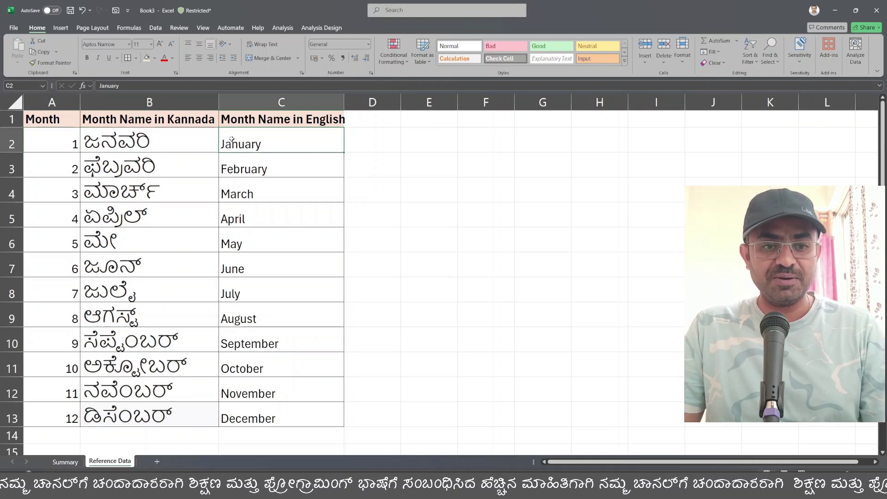
pyautogui.click(74, 462)
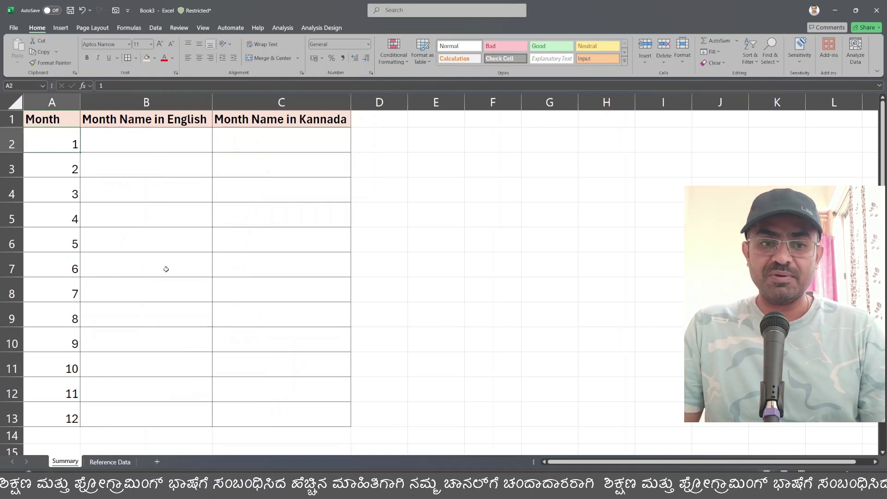
pyautogui.click(148, 182)
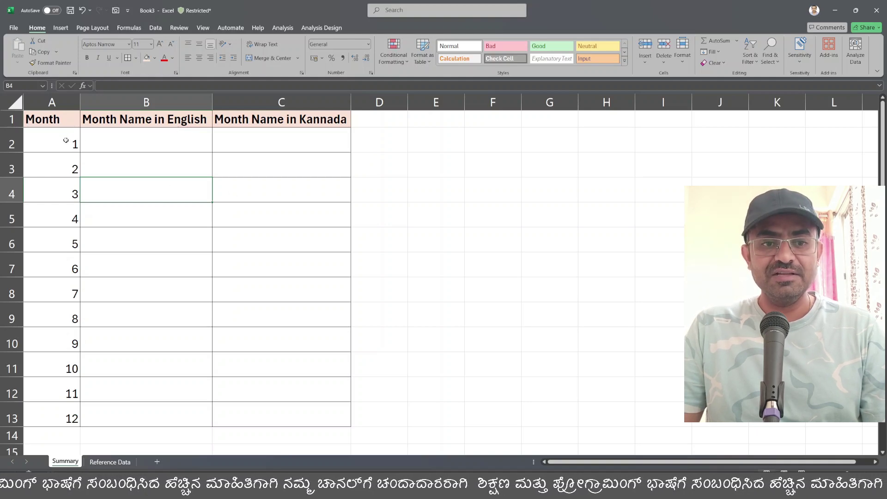
pyautogui.click(66, 140)
pyautogui.click(115, 140)
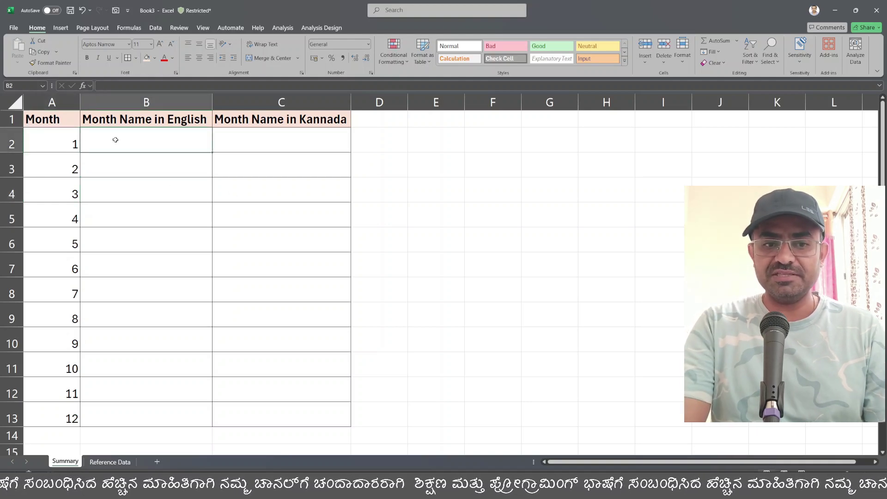
pyautogui.doubleClick(115, 140)
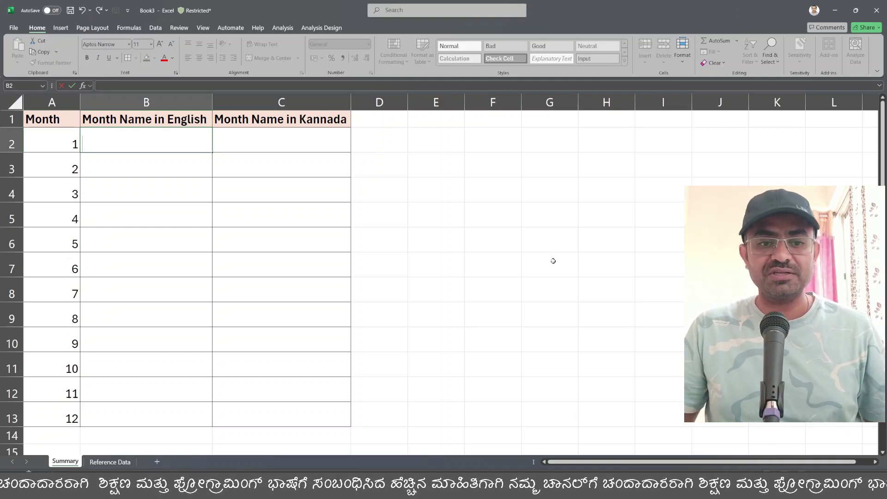
pyautogui.press('Escape')
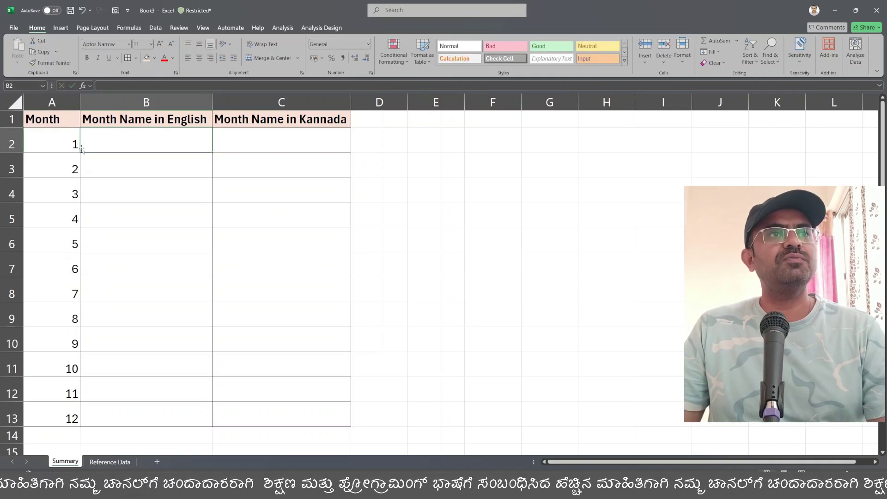
pyautogui.click(59, 135)
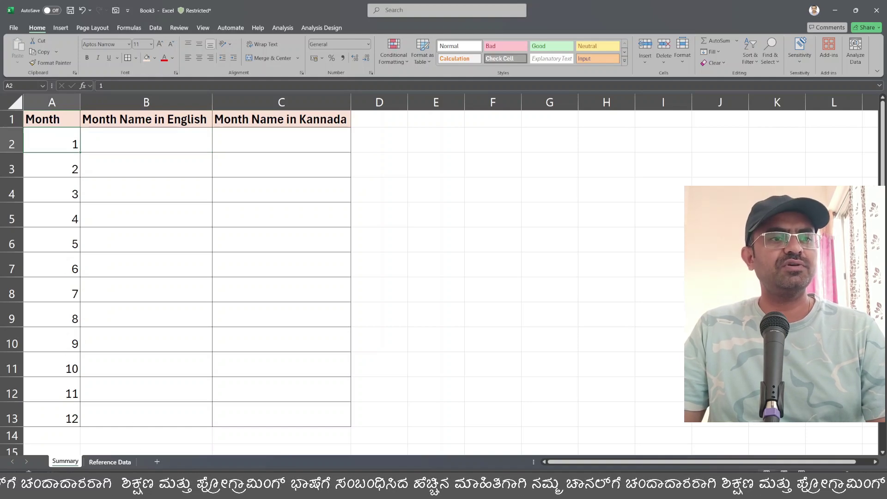
pyautogui.click(109, 461)
pyautogui.moveTo(41, 119); pyautogui.dragTo(298, 418)
pyautogui.hotkey('ctrl', 'pageup')
# - Start a VLOOKUP formula in cell B2 of the Summary sheet with A2 as the lookup value
pyautogui.click(118, 148)
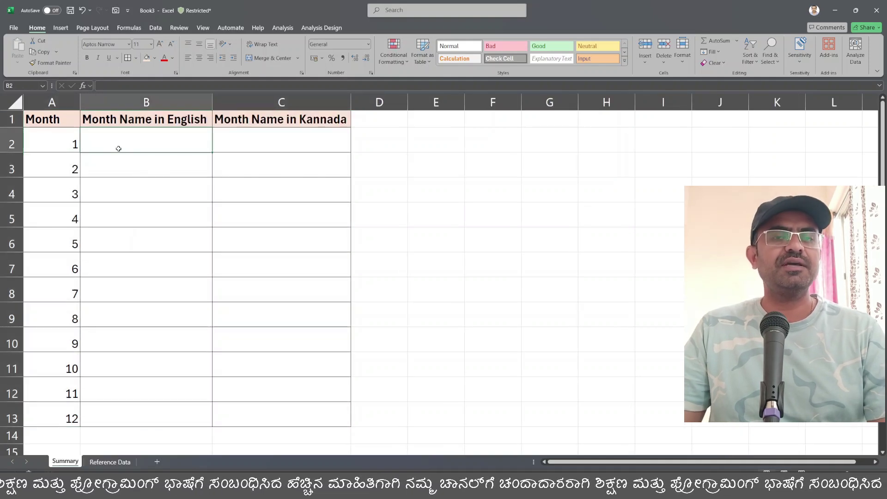
pyautogui.write('=')
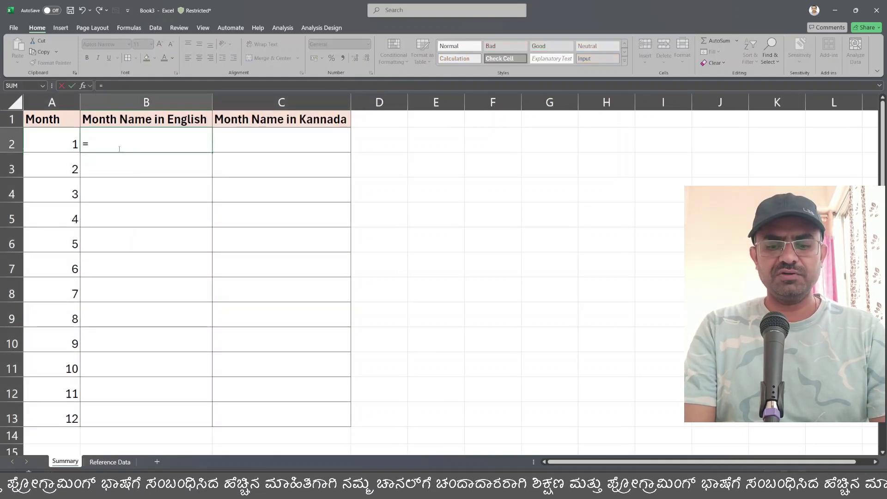
pyautogui.write('VLL')
pyautogui.press('BackSpace')
pyautogui.press('Tab')
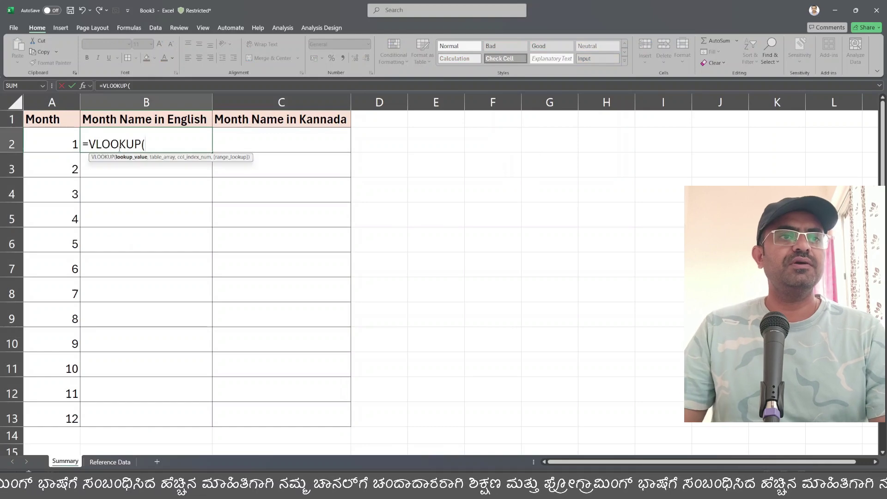
pyautogui.click(56, 140)
pyautogui.write(',')
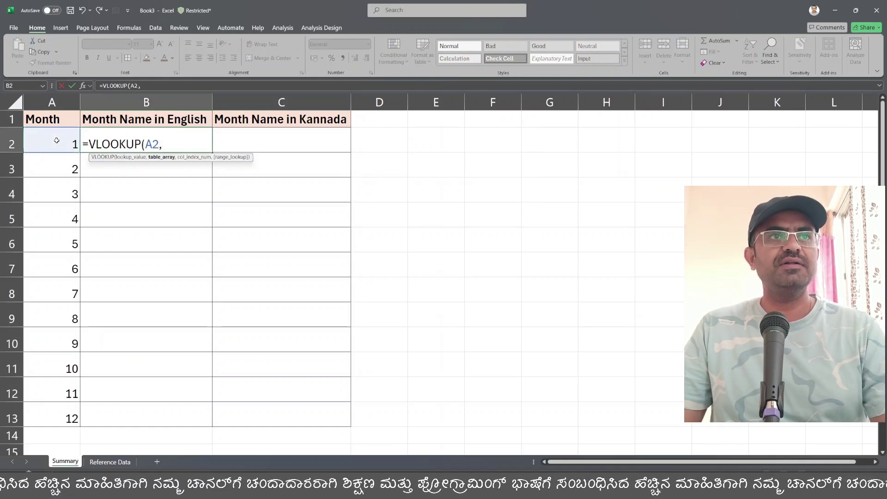
# - Complete the B2 VLOOKUP arguments with Reference Data range A1:C13, column index 1 and range lookup 0
pyautogui.click(120, 462)
pyautogui.moveTo(44, 119); pyautogui.dragTo(326, 420)
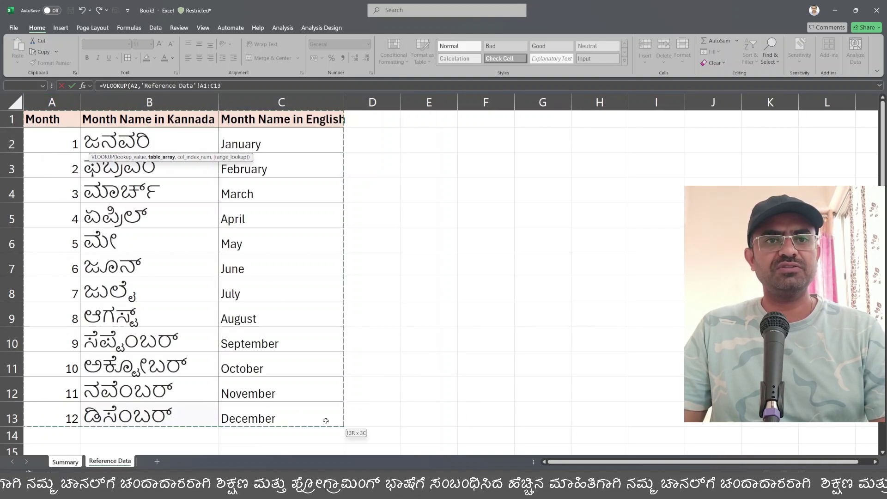
pyautogui.click(227, 86)
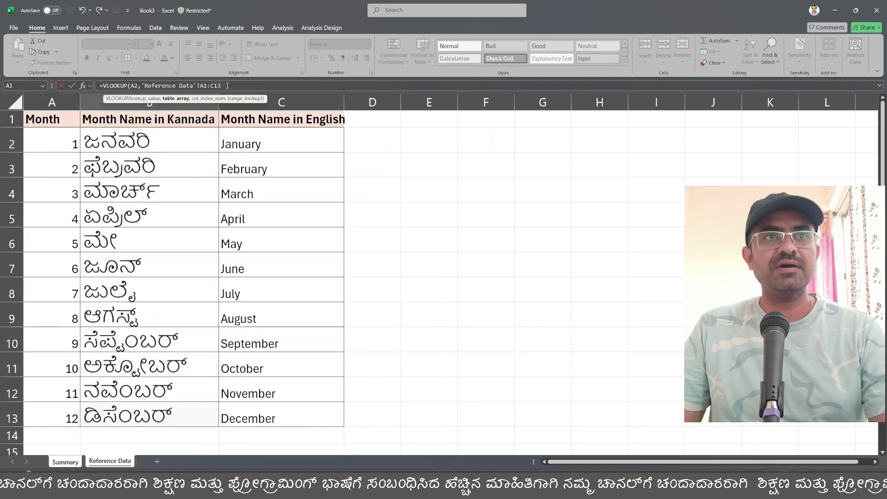
pyautogui.write(',2,')
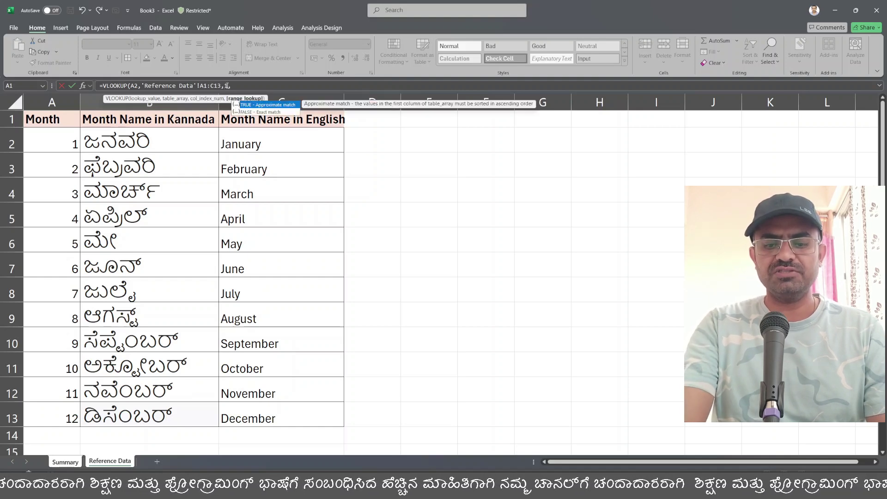
pyautogui.write('0')
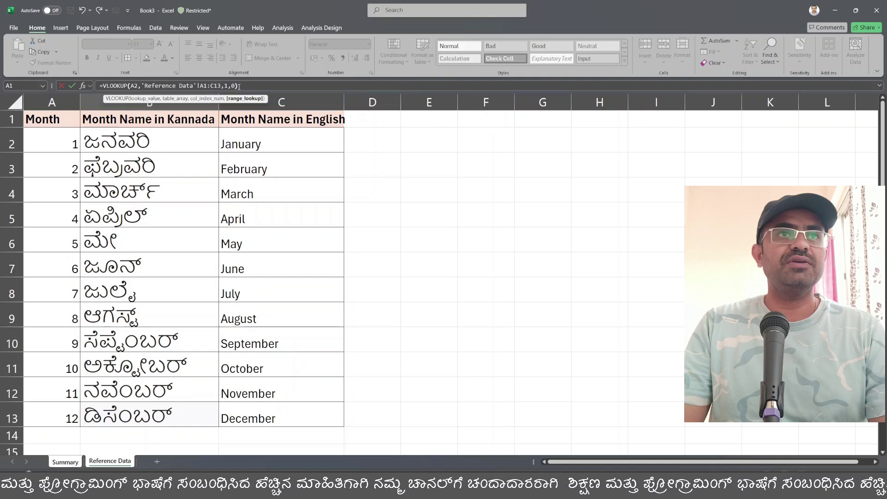
pyautogui.write(')')
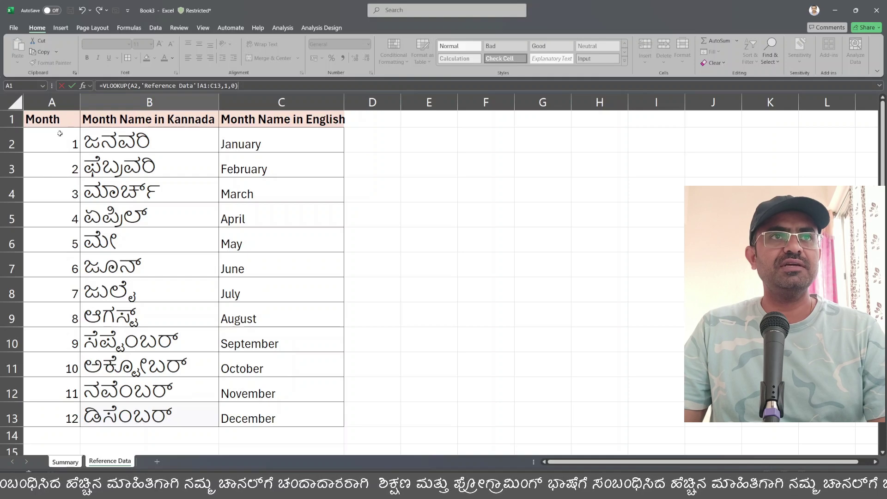
# - Change the column index in the VLOOKUP formula to 2
pyautogui.click(227, 86)
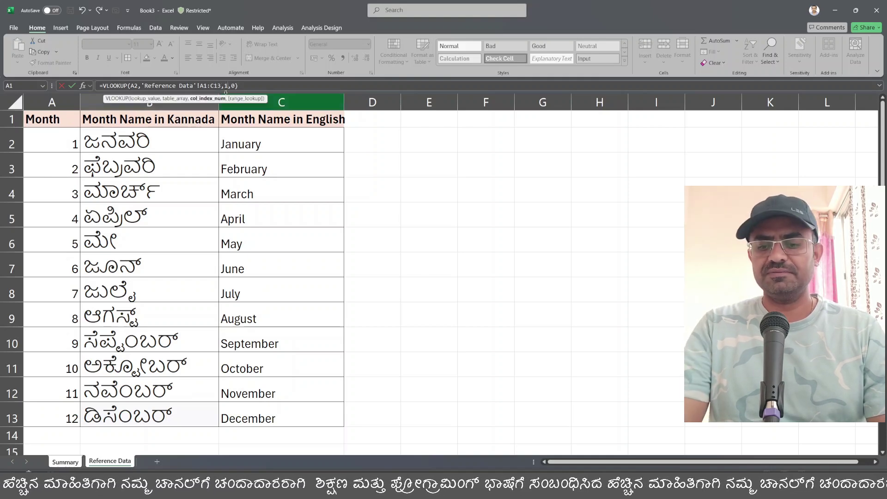
pyautogui.press('BackSpace')
pyautogui.write('2')
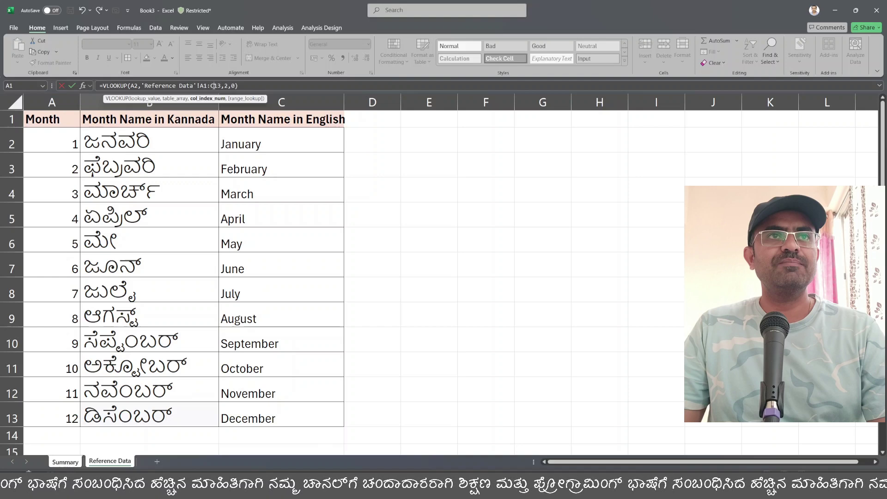
# - Lock the table rows as A$1:C$13 in the B2 VLOOKUP and fill the formula down to B13
pyautogui.click(199, 85)
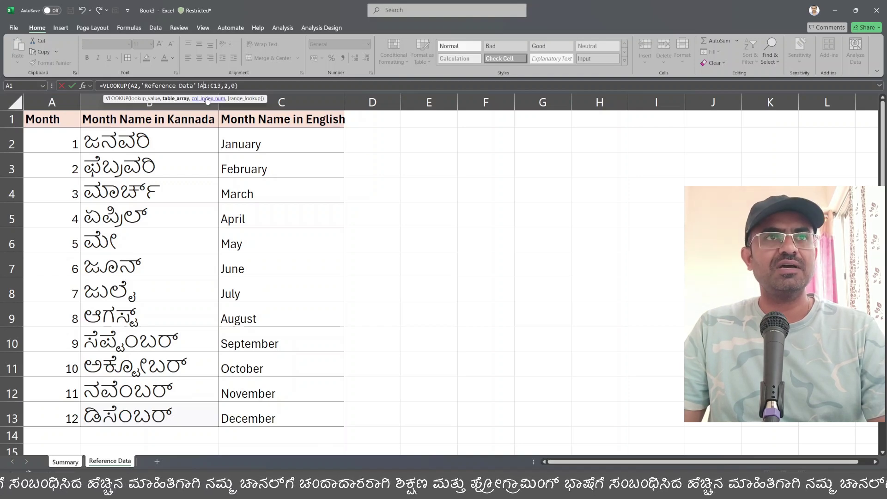
pyautogui.write('$1:C')
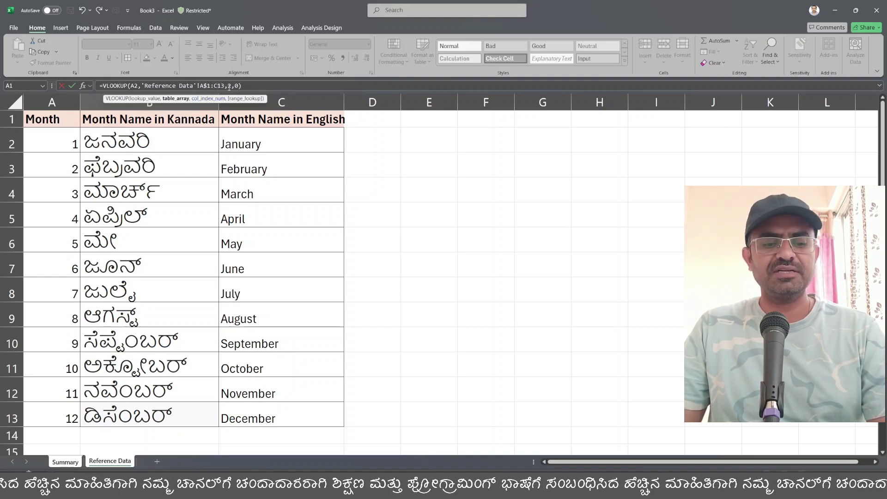
pyautogui.write('$')
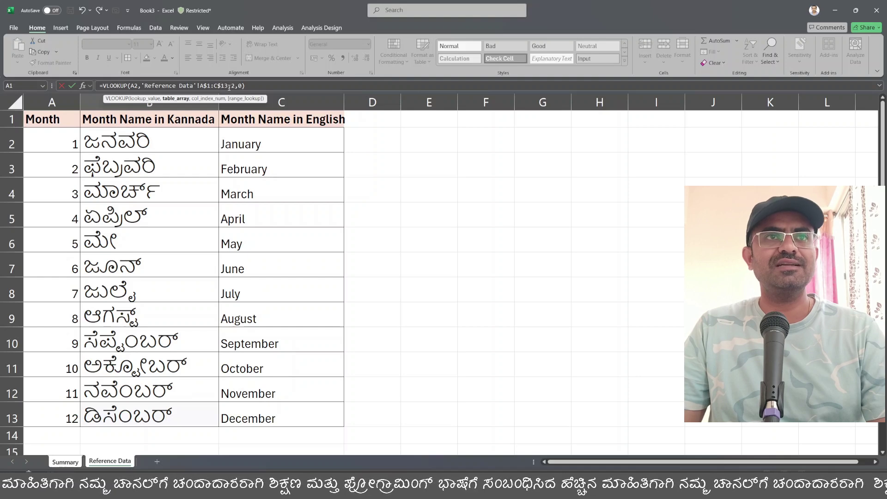
pyautogui.press('Return')
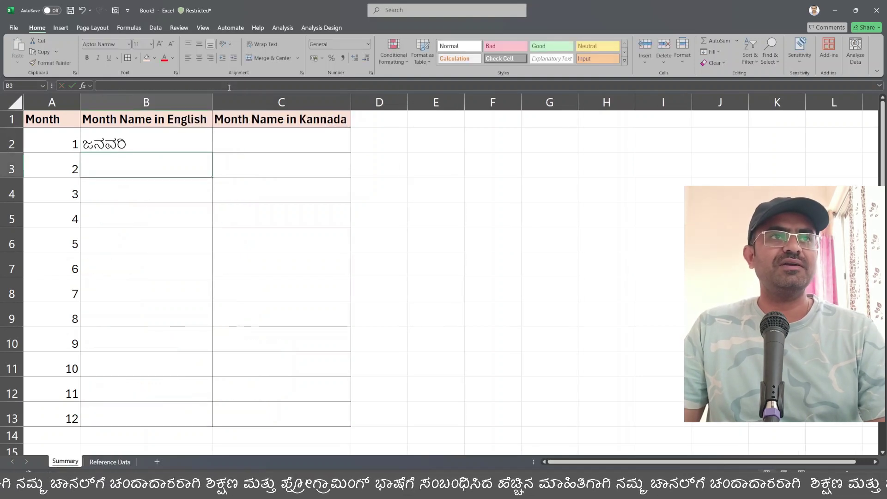
pyautogui.click(185, 134)
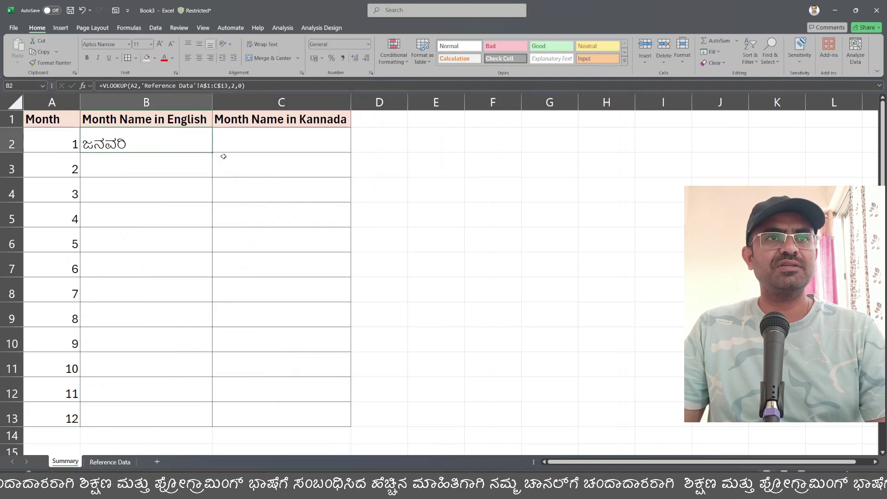
pyautogui.moveTo(212, 151); pyautogui.dragTo(206, 420)
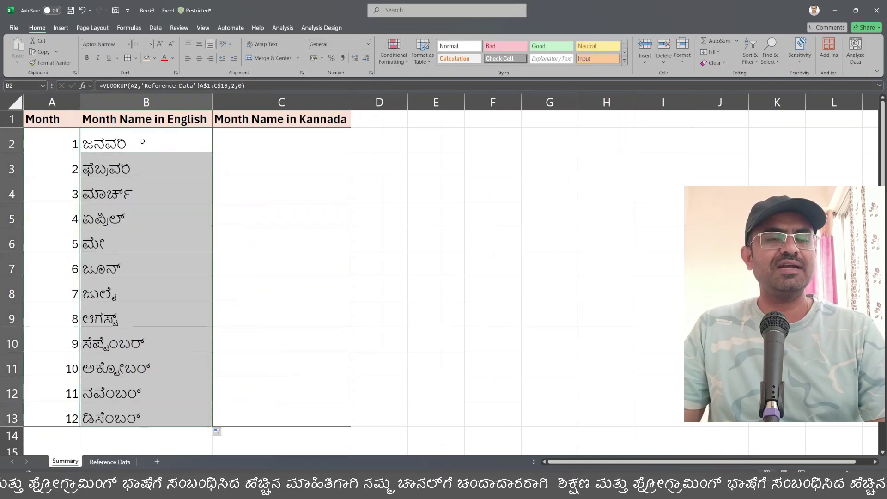
# - Change the header in B1 to Month Name in Kannda
pyautogui.click(182, 120)
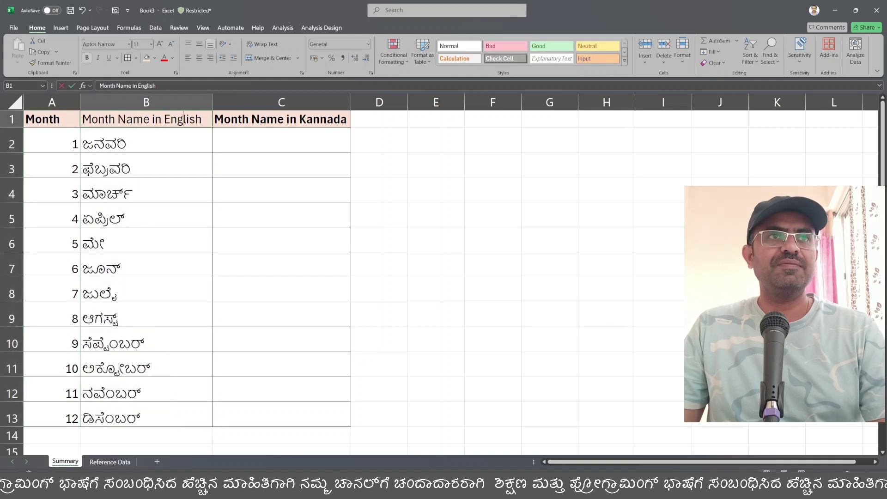
pyautogui.doubleClick(183, 119)
pyautogui.write('Kannda')
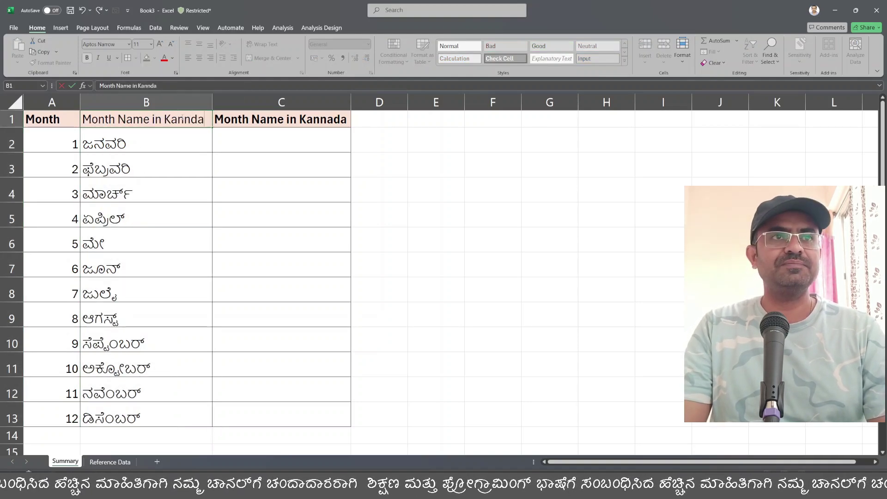
pyautogui.press('Return')
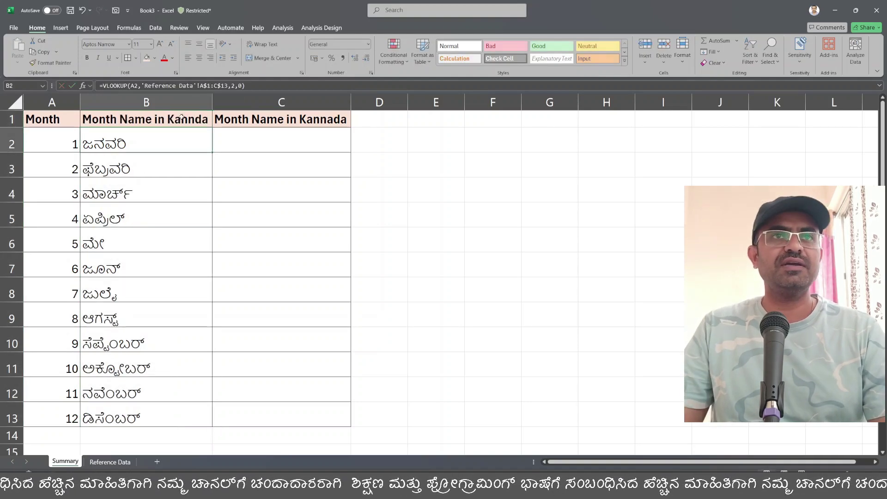
# - Change the header in C1 to Month Name in Engish
pyautogui.click(326, 120)
pyautogui.doubleClick(327, 119)
pyautogui.write('E')
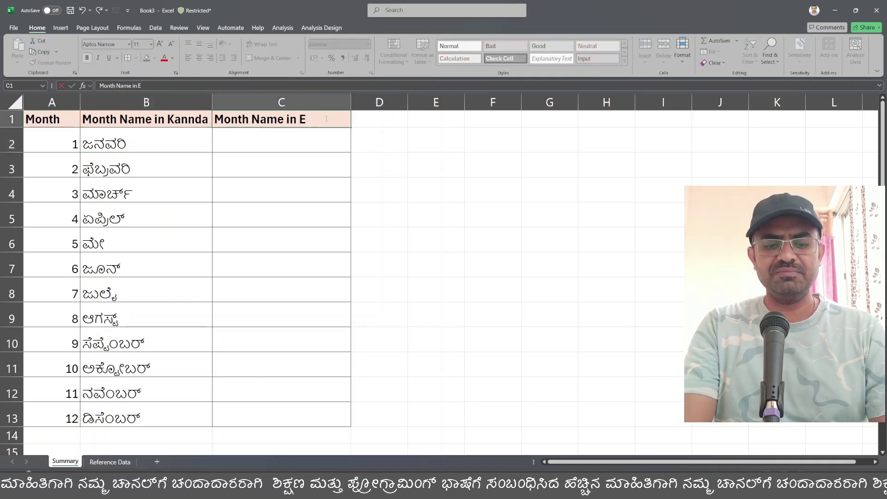
pyautogui.write('ngish')
pyautogui.press('Return')
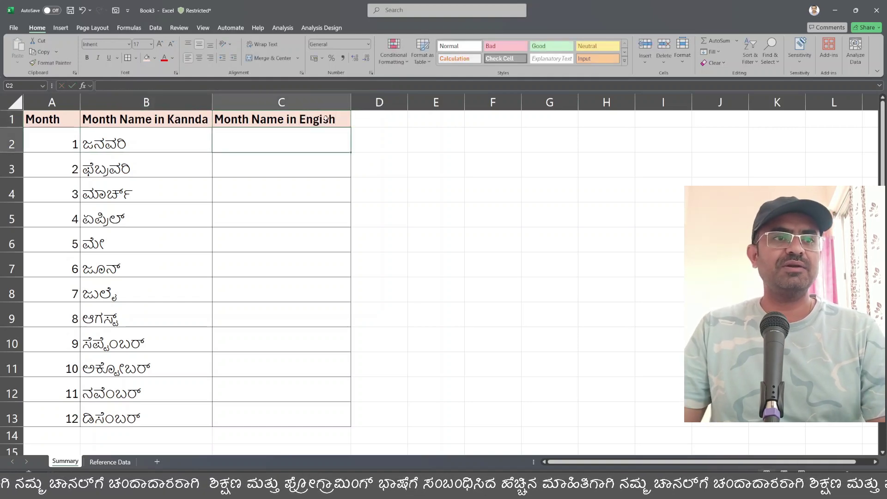
# - Check the column order on the Reference Data sheet against the VLOOKUP formula in Summary cell B2
pyautogui.click(109, 461)
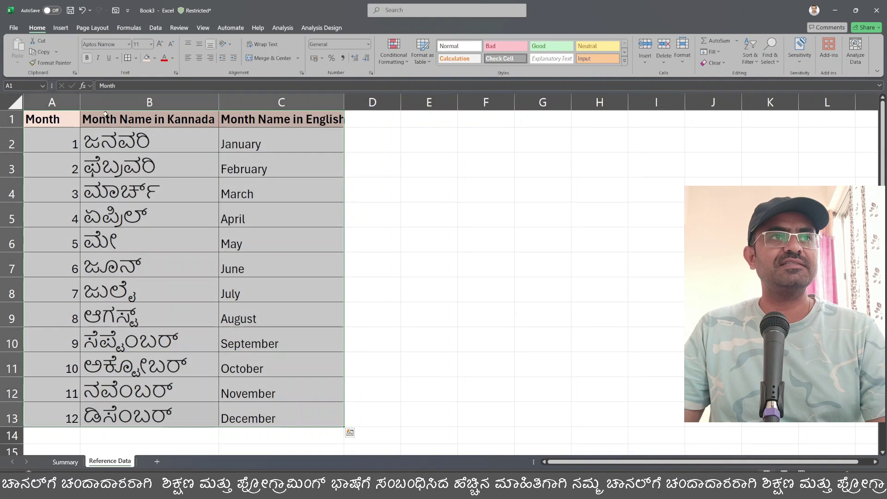
pyautogui.click(56, 99)
pyautogui.click(149, 99)
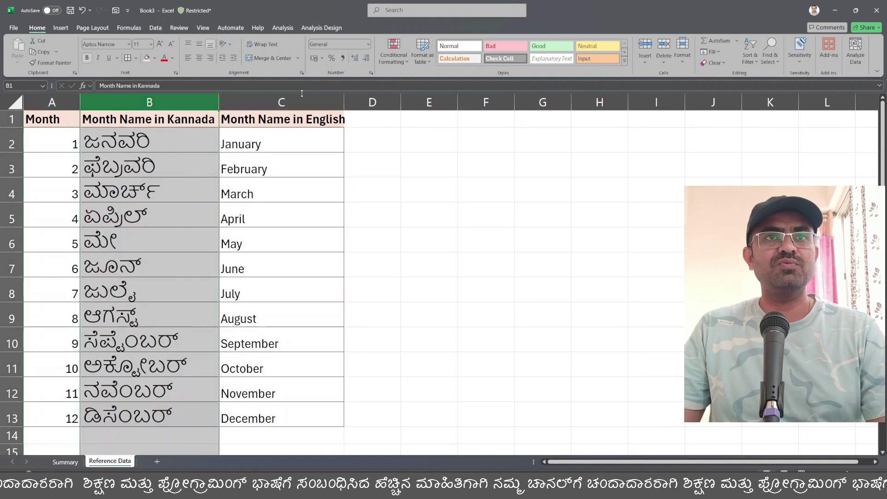
pyautogui.click(301, 98)
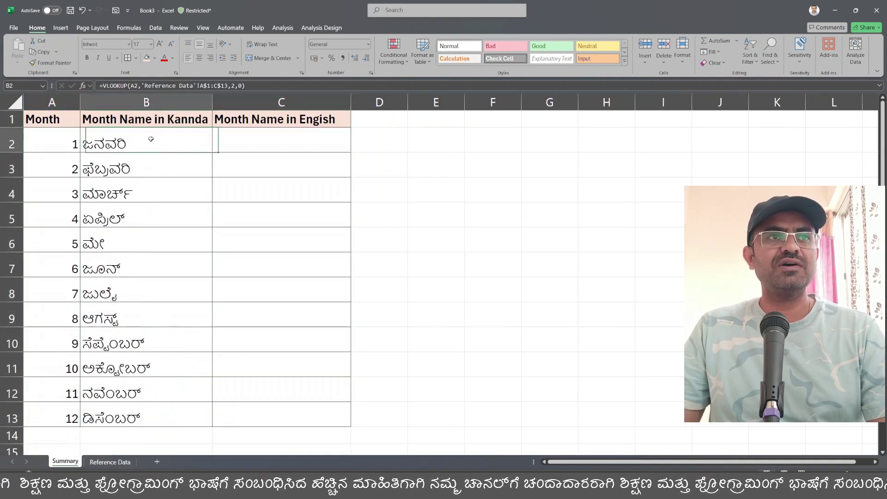
pyautogui.doubleClick(151, 138)
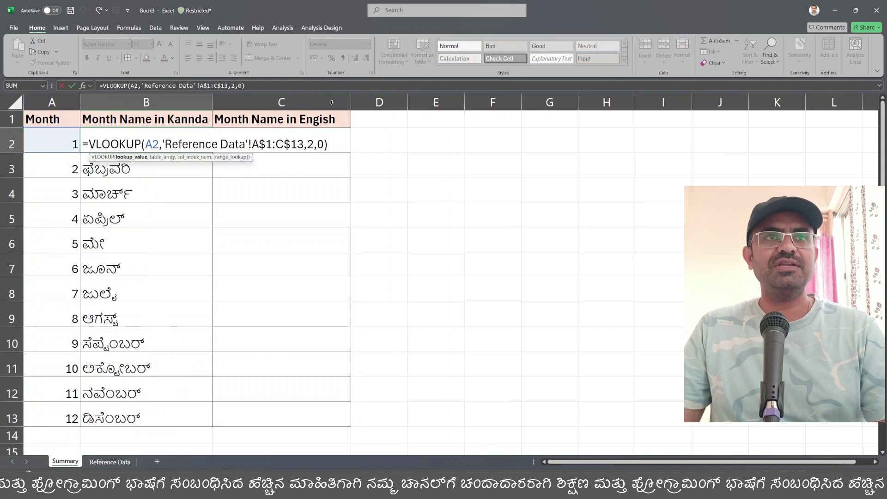
pyautogui.press('Escape')
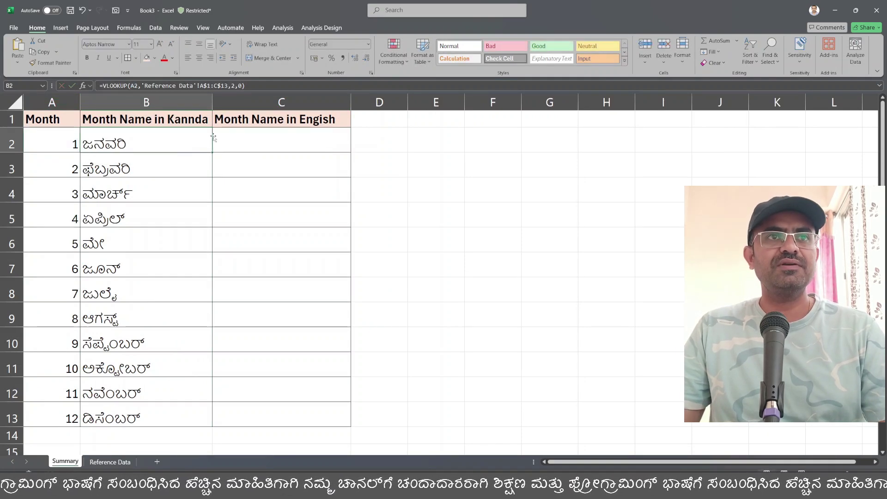
# - Start a VLOOKUP formula in Summary cell C2 with A2 as the lookup value
pyautogui.click(238, 141)
pyautogui.write('=V')
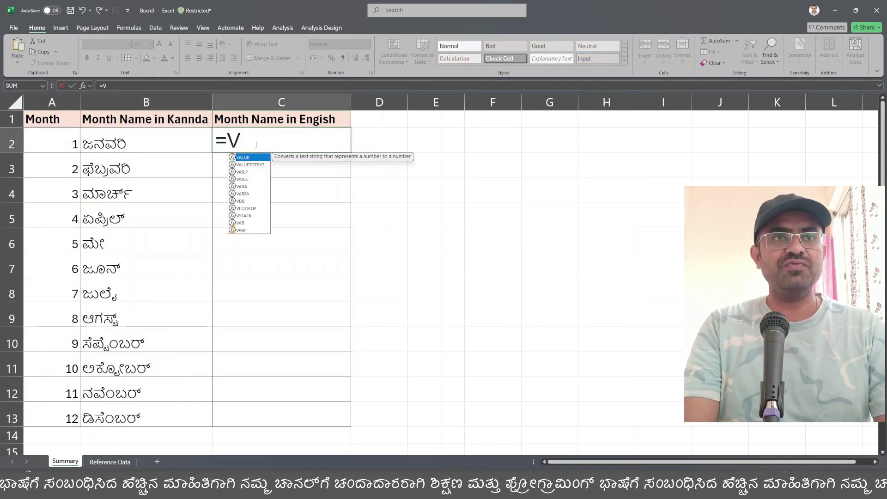
pyautogui.write('L')
pyautogui.press('Tab')
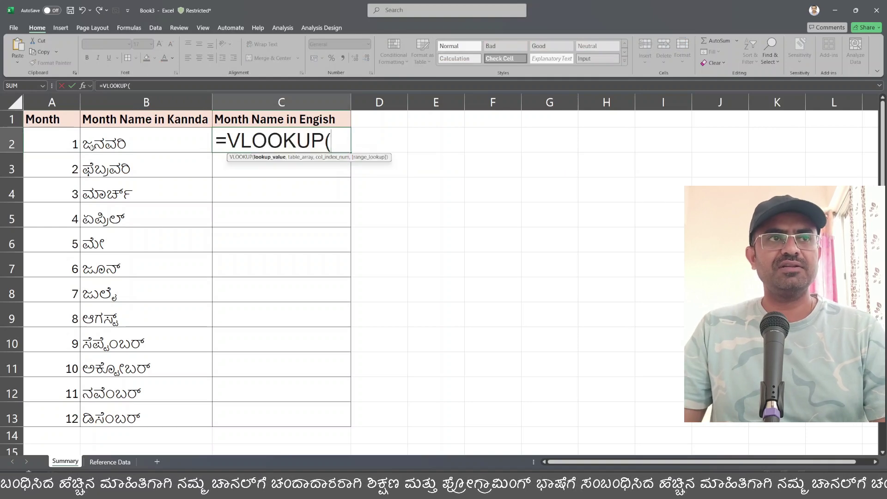
pyautogui.click(61, 142)
pyautogui.write(',')
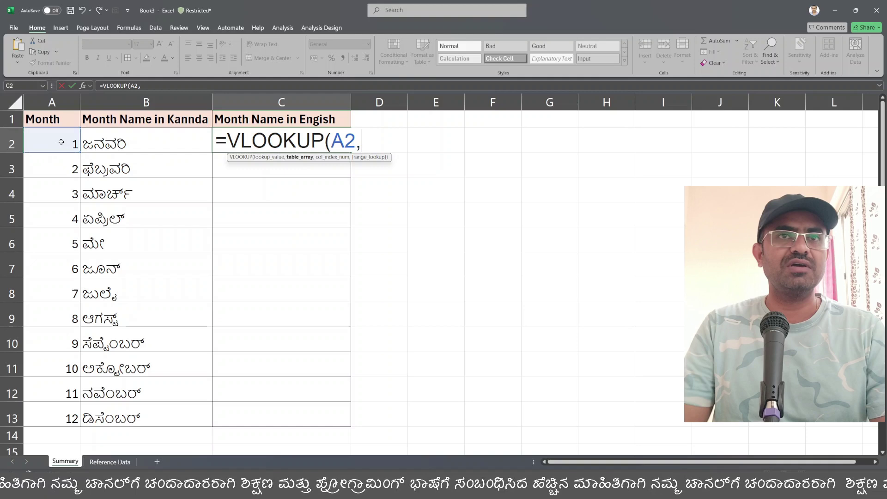
# - Complete the C2 VLOOKUP arguments with Reference Data range A1:C13, column index 3 and range lookup 0
pyautogui.click(110, 462)
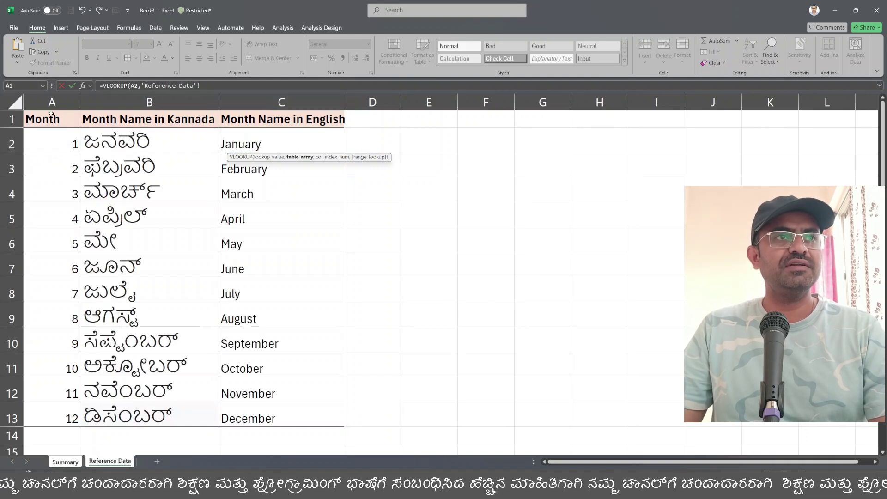
pyautogui.moveTo(50, 114); pyautogui.dragTo(342, 418)
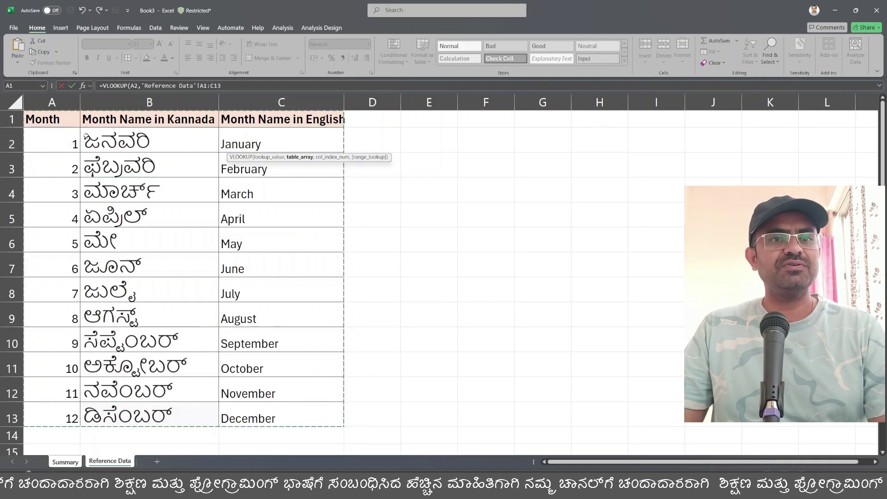
pyautogui.click(232, 86)
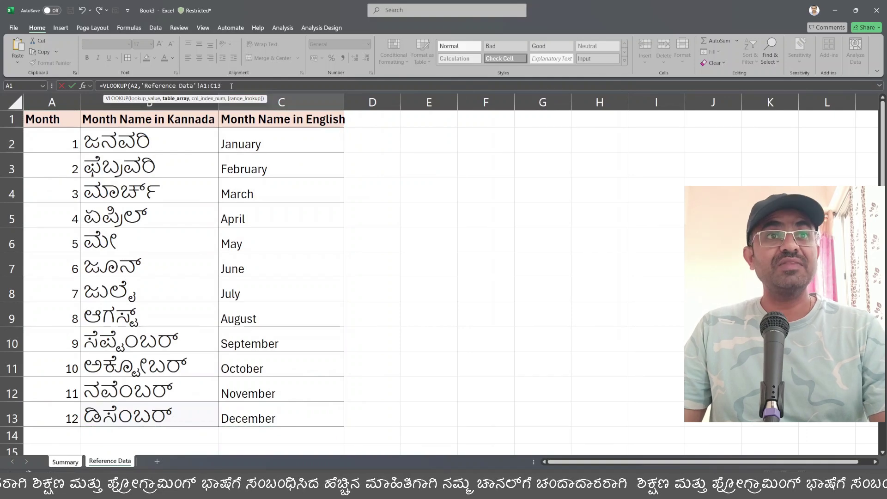
pyautogui.write(',')
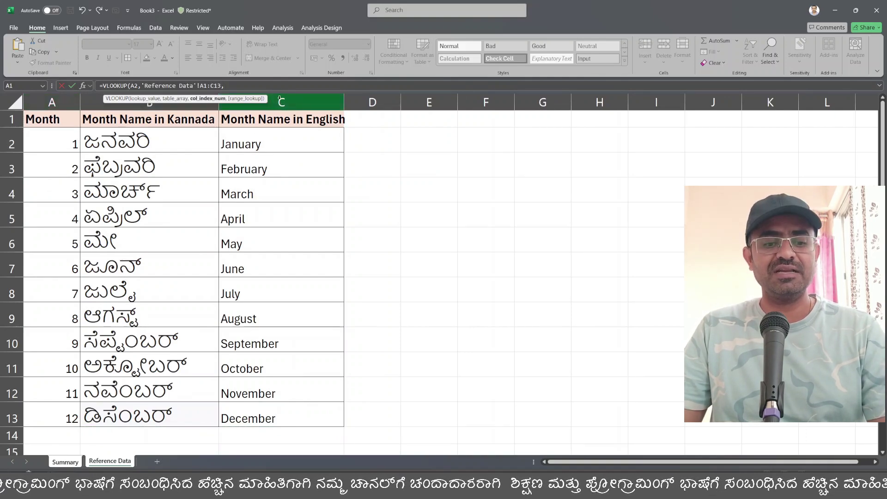
pyautogui.write('3,0')
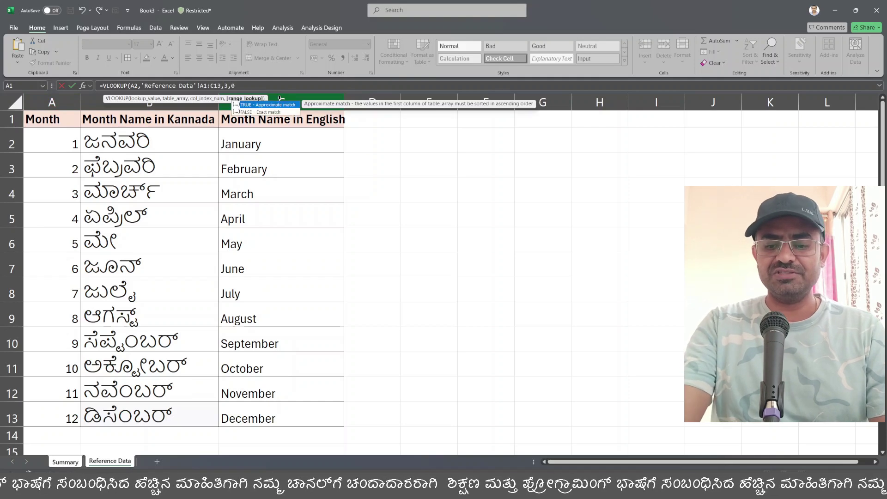
pyautogui.write(')')
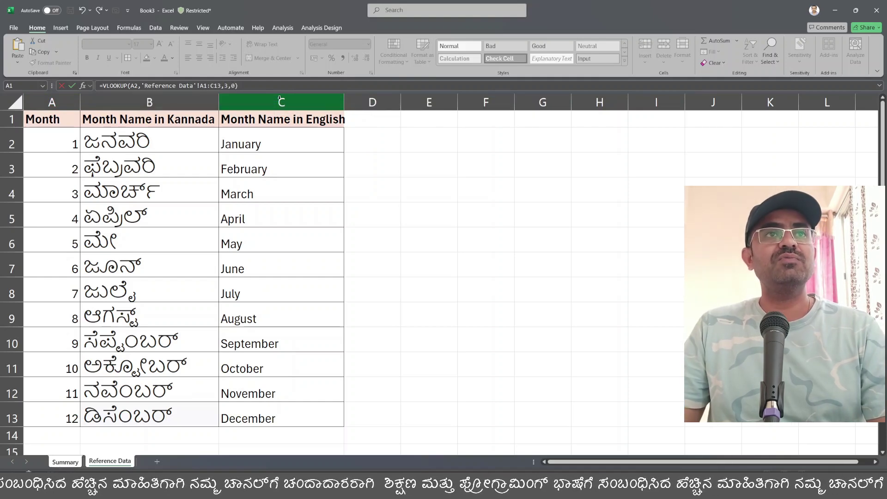
# - Lock the table rows as A$1:C$13 in the C2 VLOOKUP and fill the formula down to C13
pyautogui.click(210, 86)
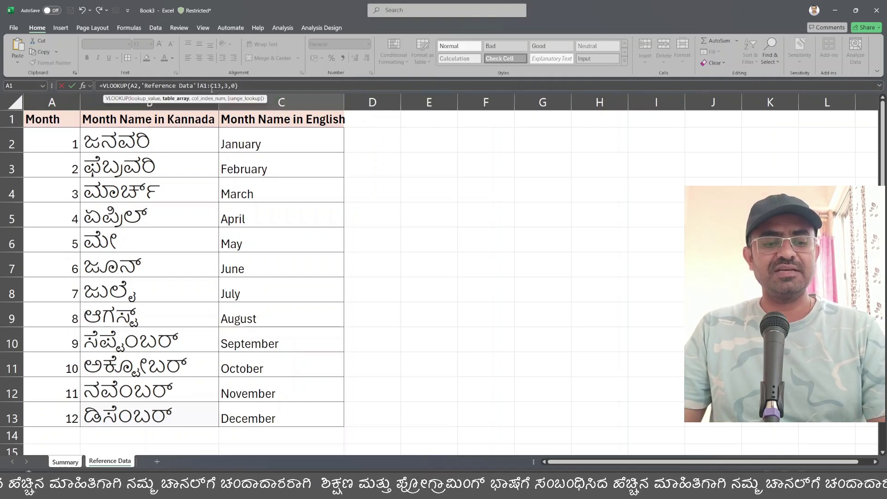
pyautogui.write('$1:C')
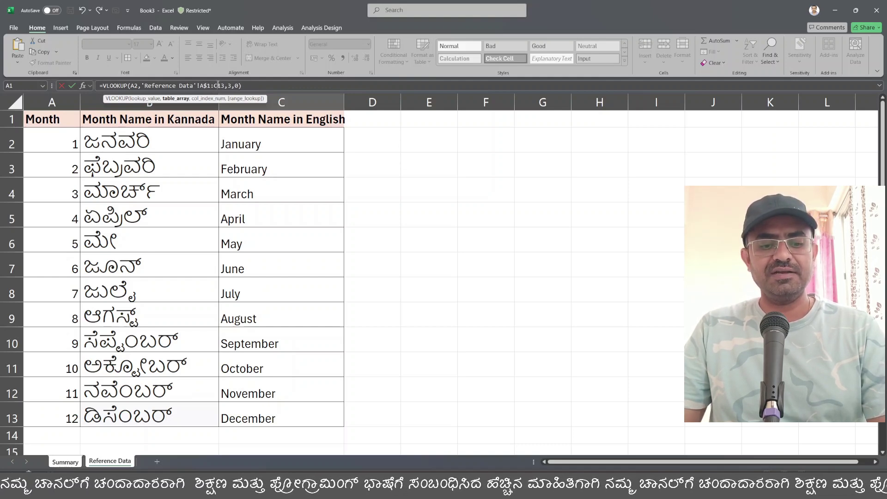
pyautogui.write('$')
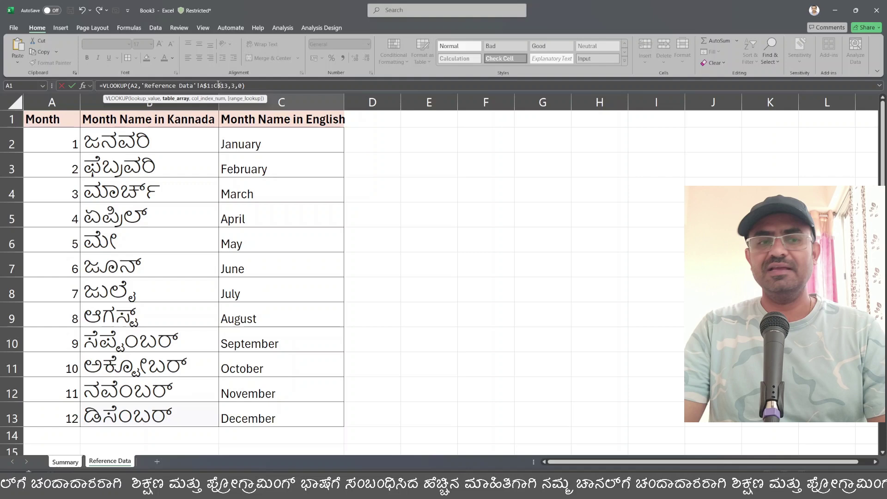
pyautogui.press('Return')
pyautogui.click(321, 139)
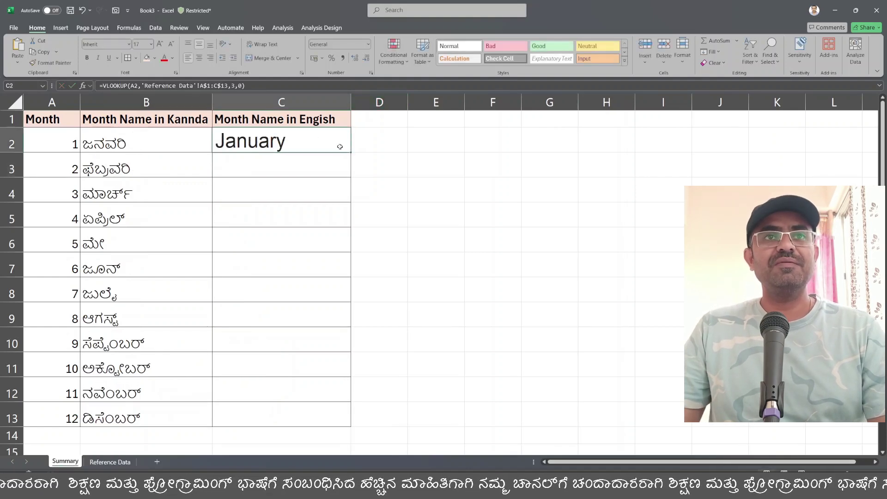
pyautogui.click(55, 138)
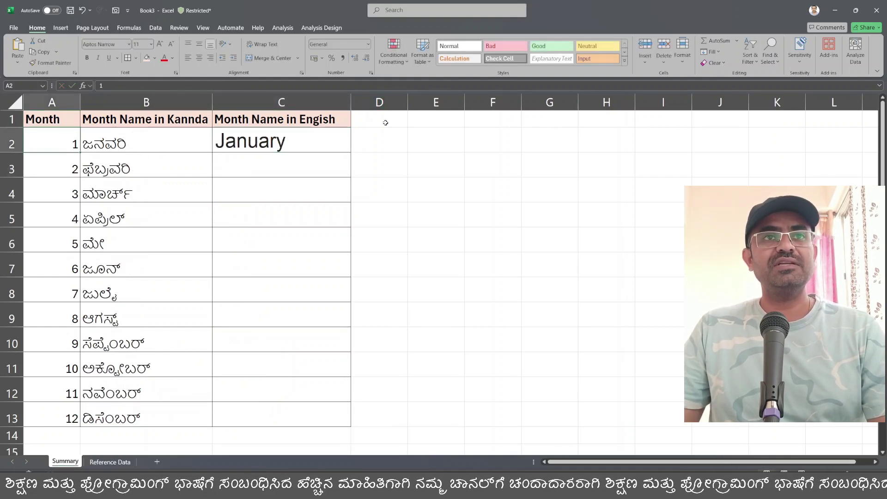
pyautogui.click(297, 140)
pyautogui.doubleClick(350, 152)
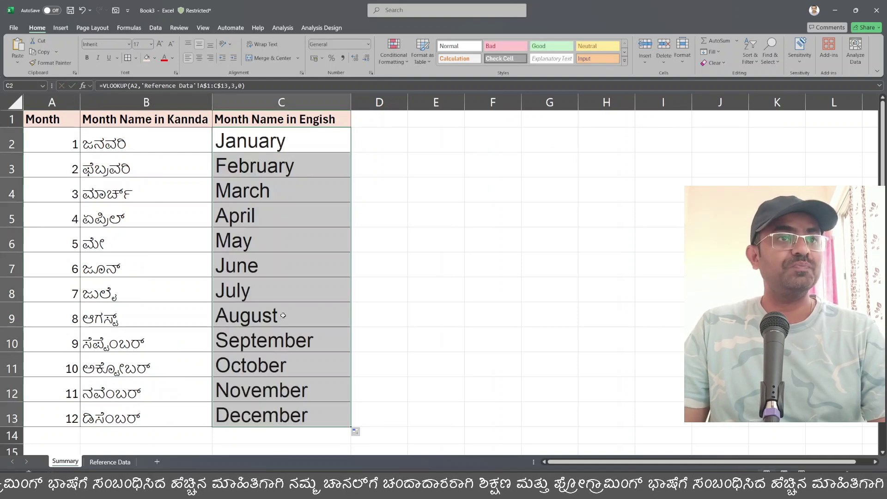
pyautogui.click(146, 244)
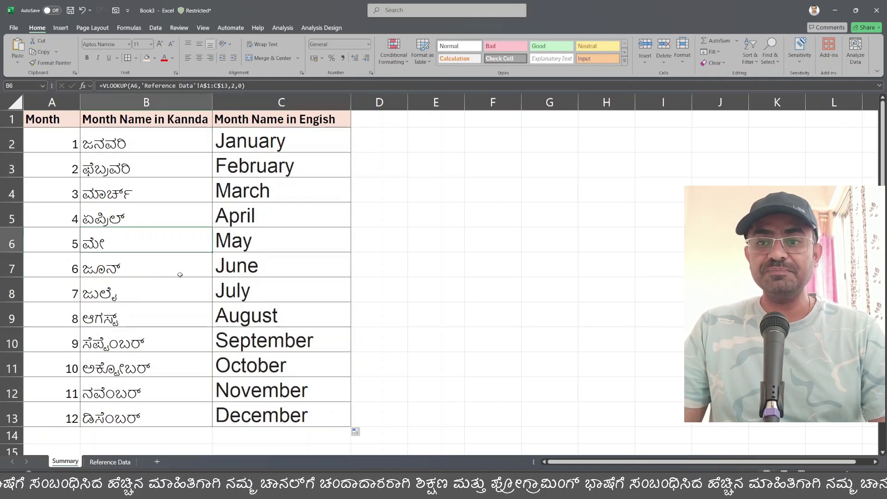
pyautogui.click(560, 487)
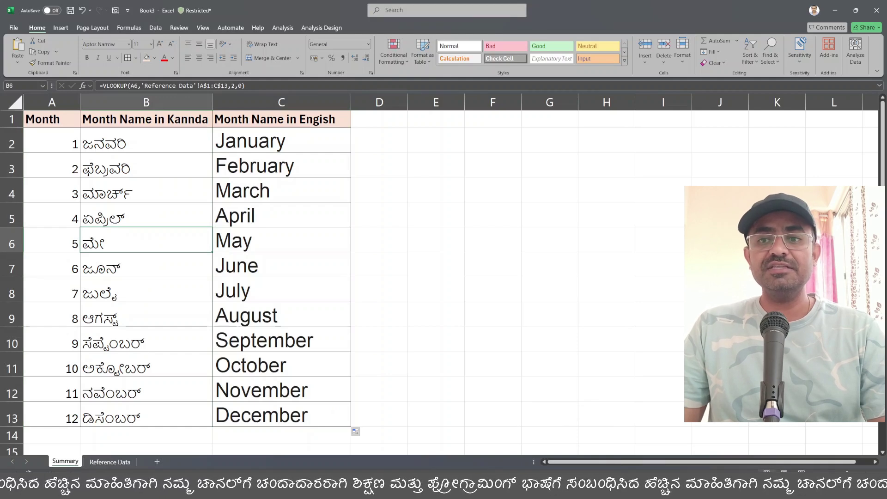